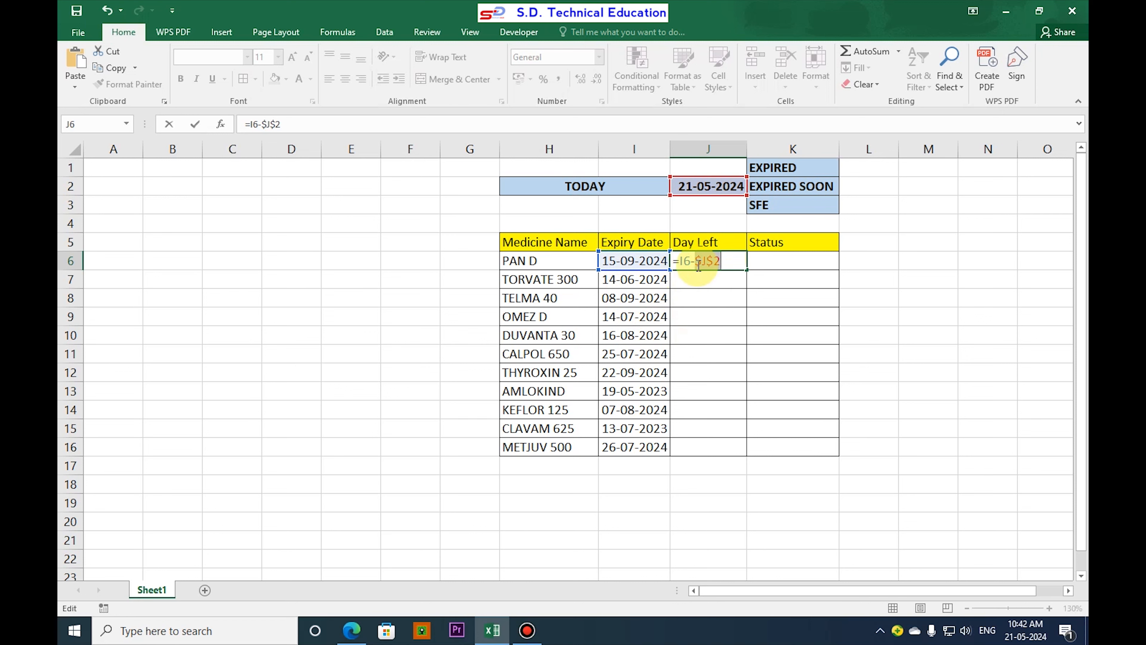
Commit the Day Left formula =I6-$J$2 in J6 and fill it down to J16.
{"action": "left_click", "coordinate": [728, 262]}
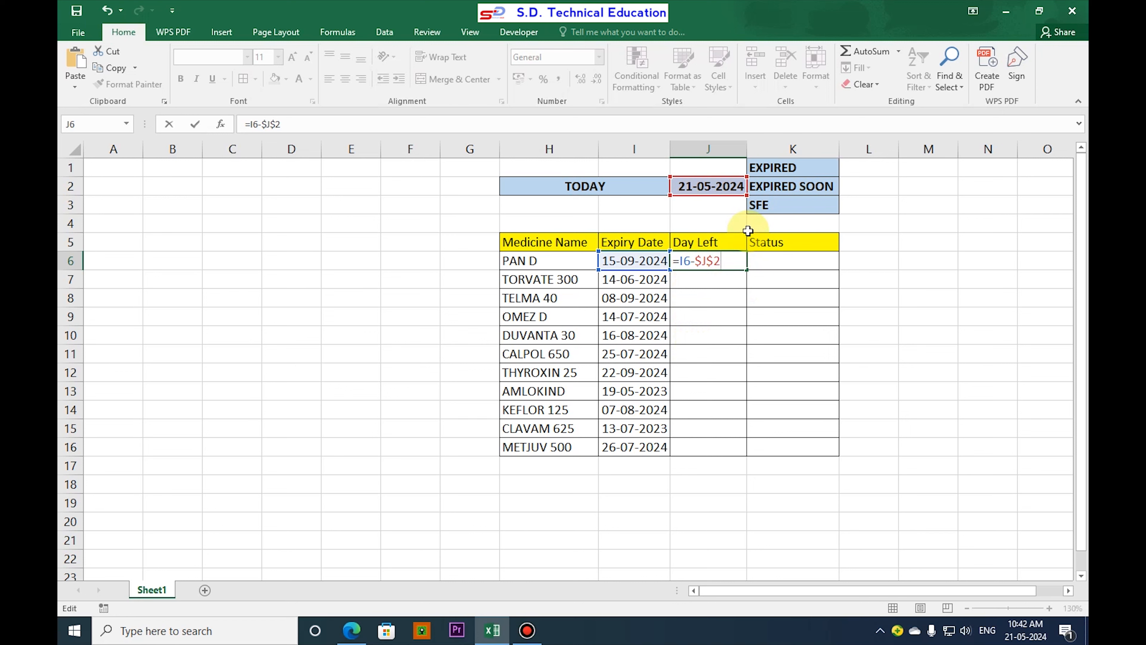
{"action": "key", "text": "Return"}
{"action": "left_click", "coordinate": [722, 260]}
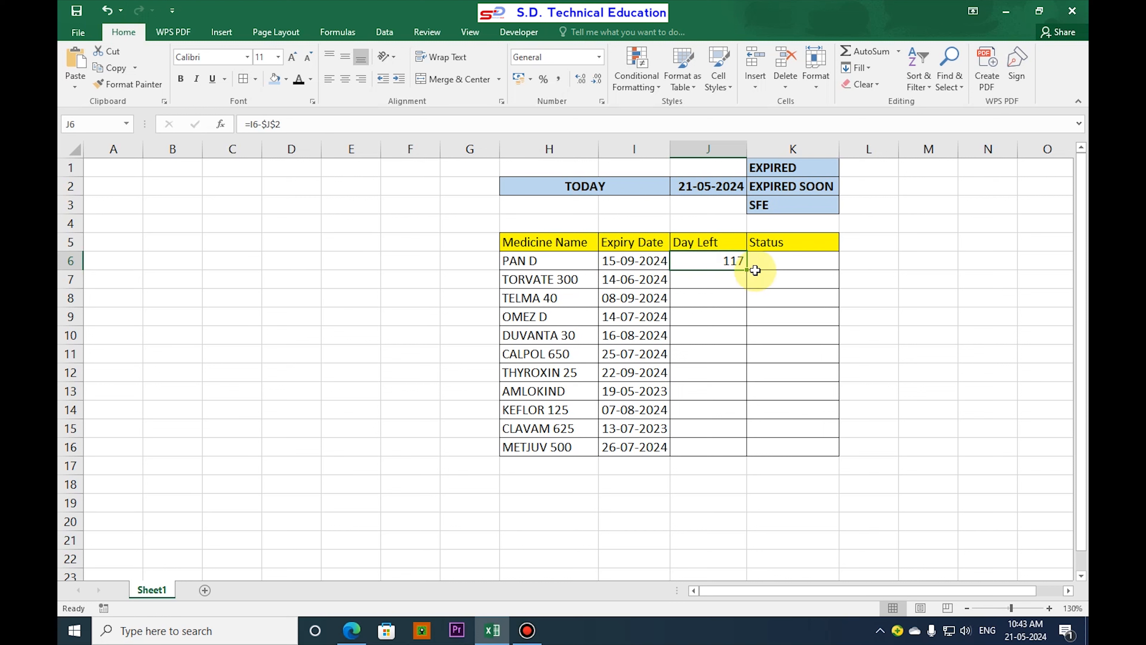
{"action": "left_click_drag", "start_coordinate": [750, 266], "coordinate": [743, 449]}
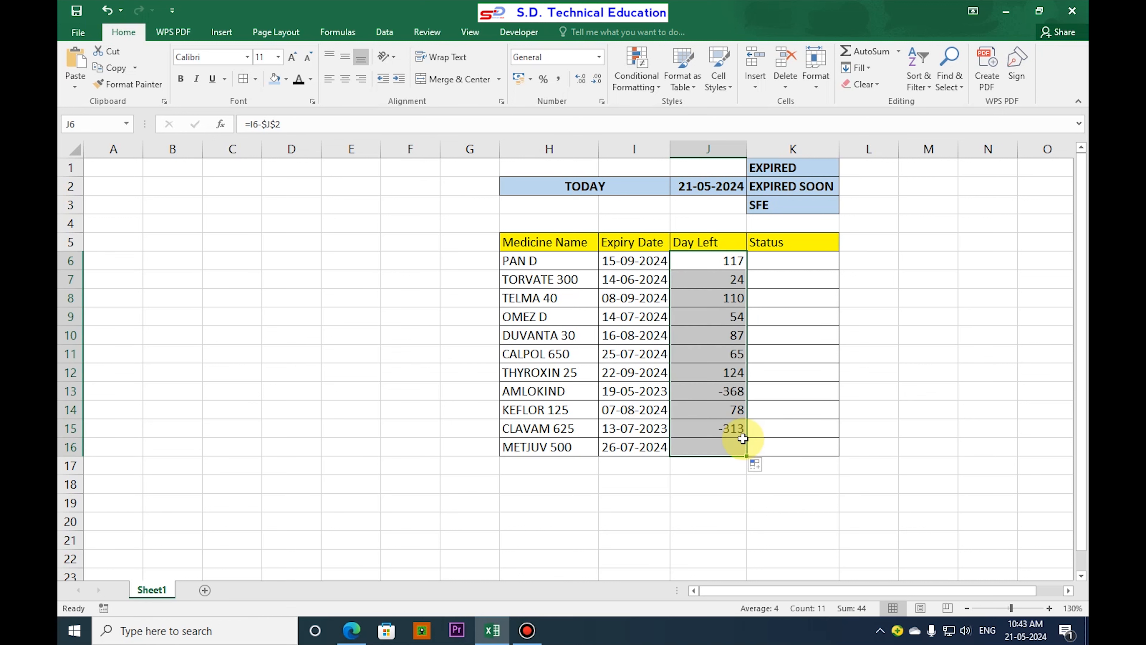
Review the calculated Day Left values, especially the AMLOKIND and CLAVAM 625 rows, against the expiry dates.
{"action": "left_click", "coordinate": [703, 353]}
{"action": "left_click", "coordinate": [717, 393]}
{"action": "left_click", "coordinate": [729, 430]}
{"action": "left_click", "coordinate": [721, 391]}
{"action": "left_click", "coordinate": [739, 431]}
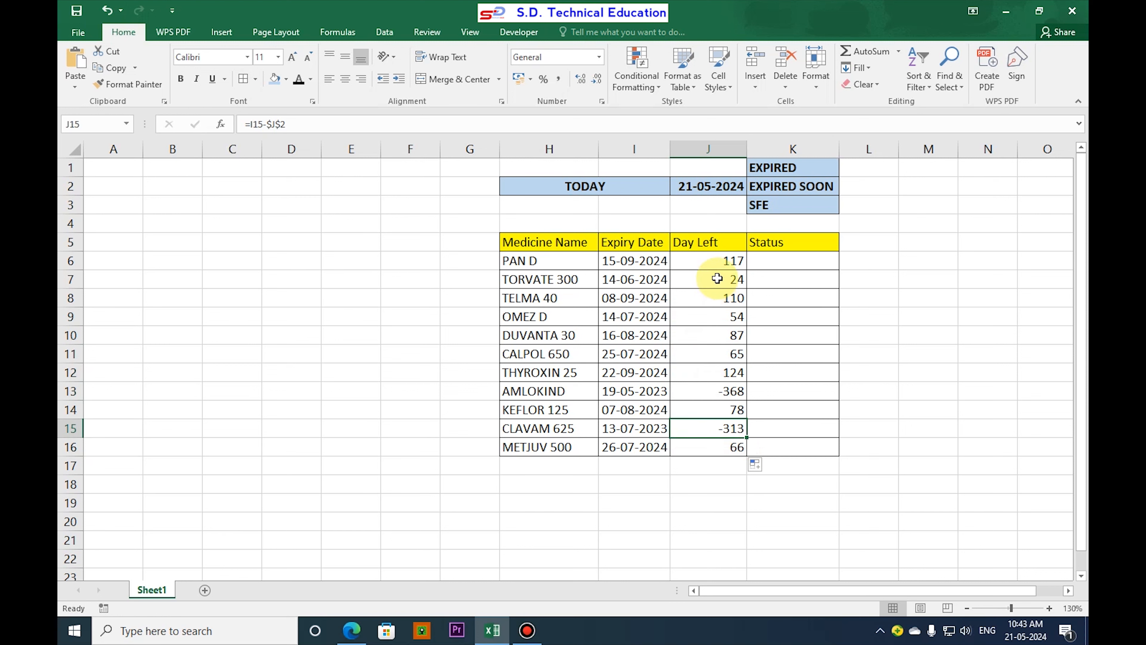
{"action": "left_click", "coordinate": [796, 261]}
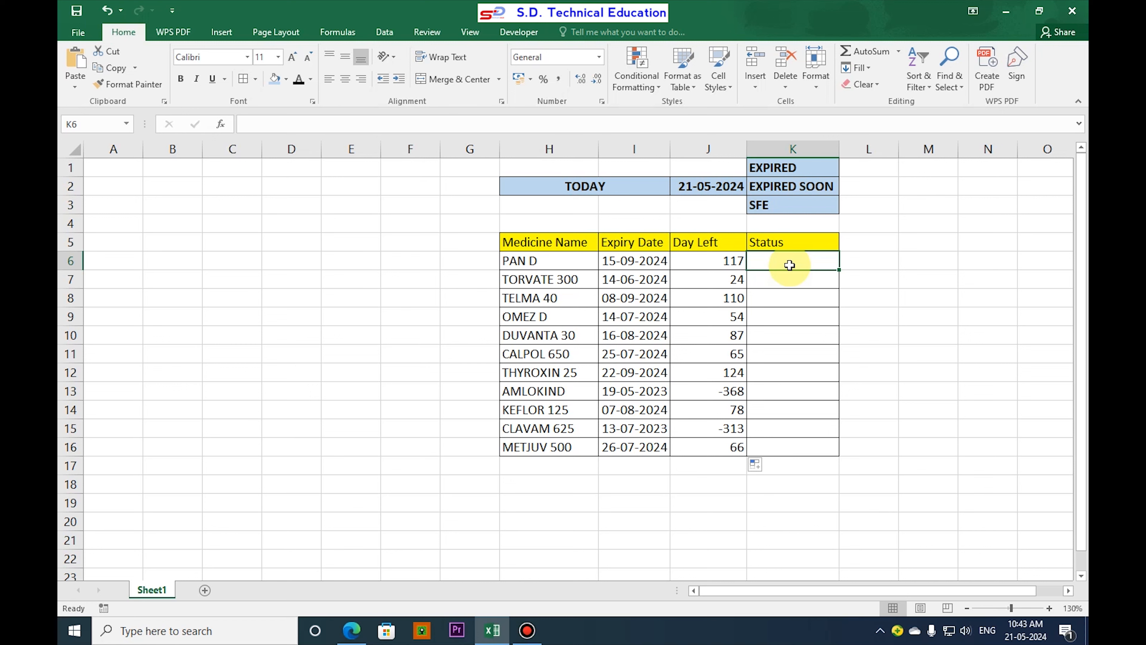
{"action": "left_click", "coordinate": [737, 392]}
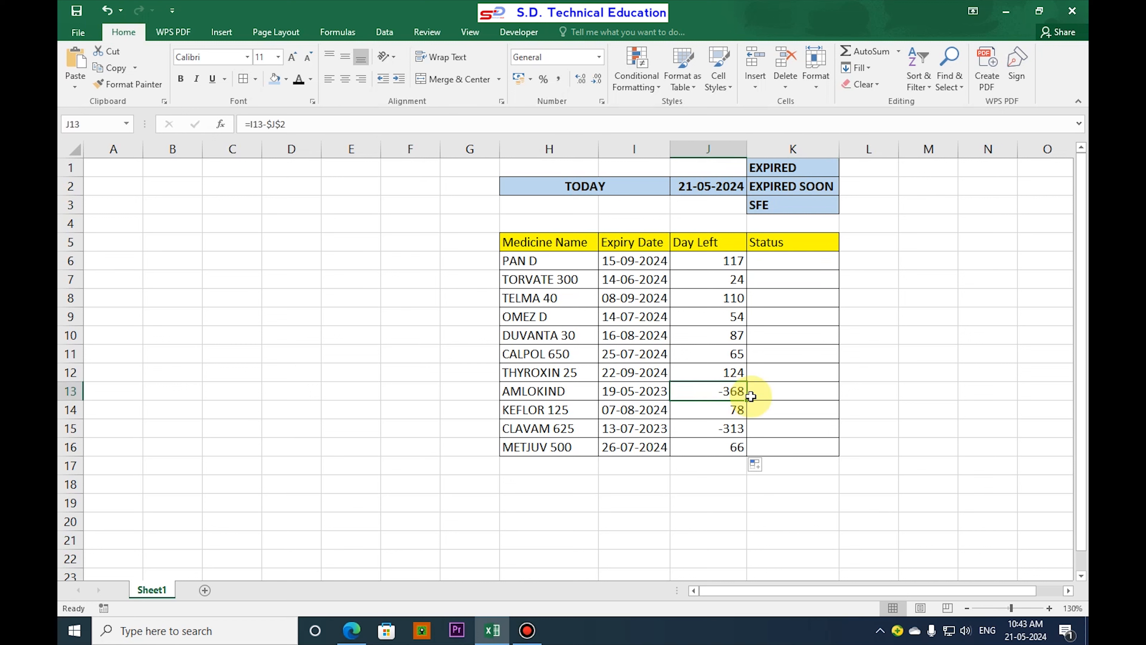
{"action": "left_click", "coordinate": [653, 396]}
{"action": "left_click", "coordinate": [731, 393]}
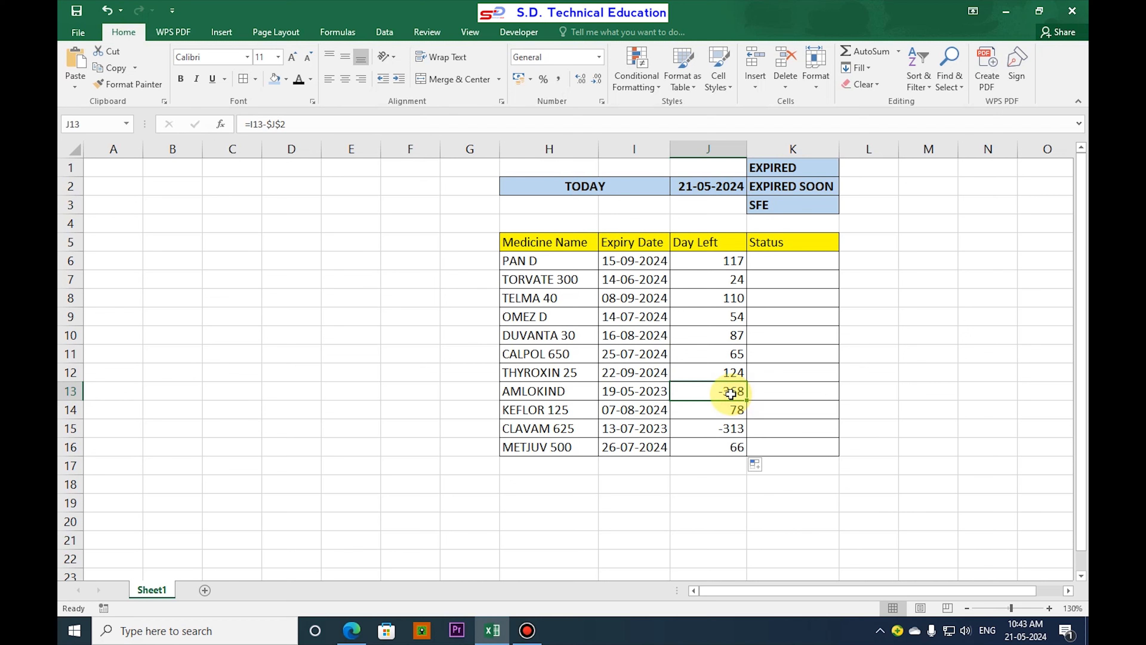
Begin the Status formula in K6 with an IF that returns "EXPIRED" when J6<0.
{"action": "left_click", "coordinate": [785, 261]}
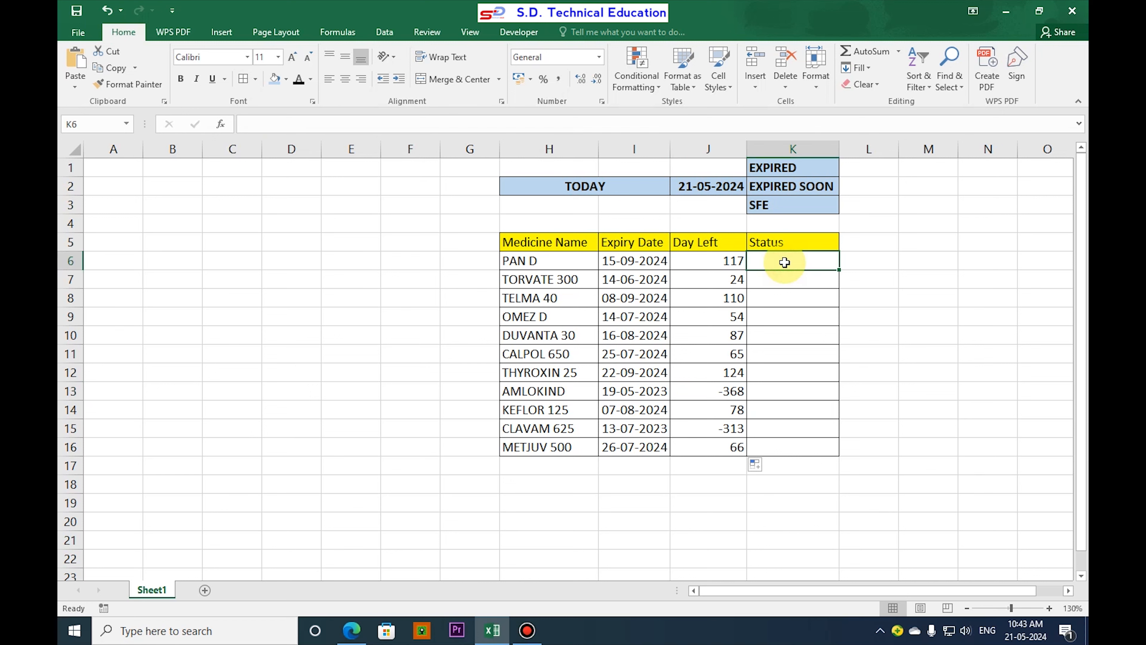
{"action": "type", "text": "=IF("}
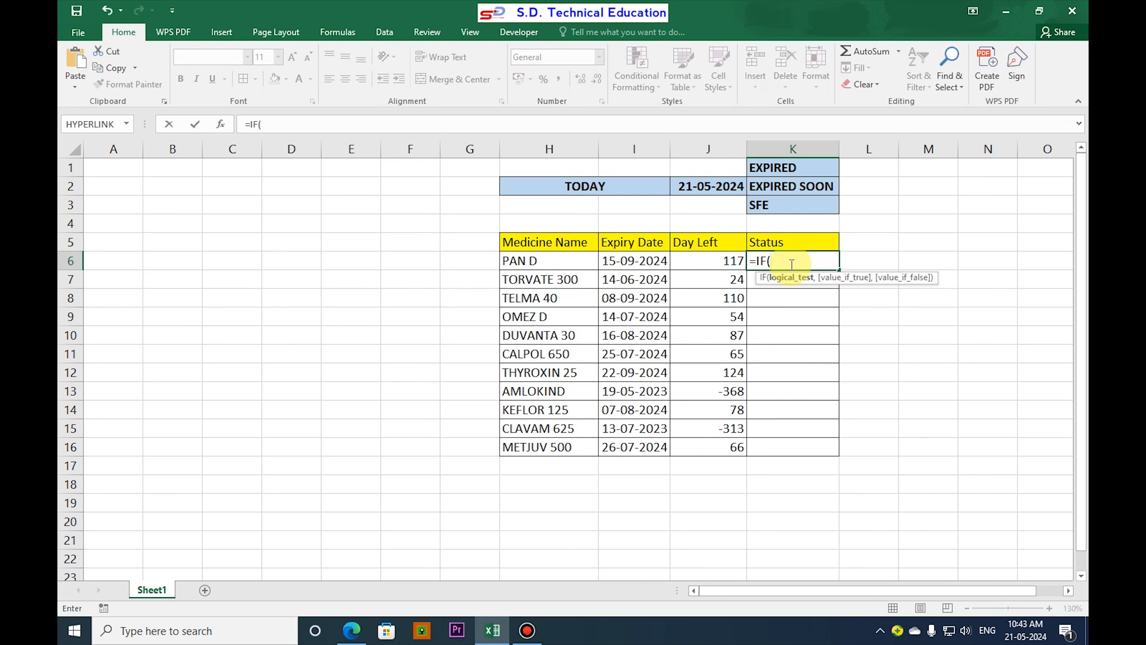
{"action": "left_click", "coordinate": [707, 262]}
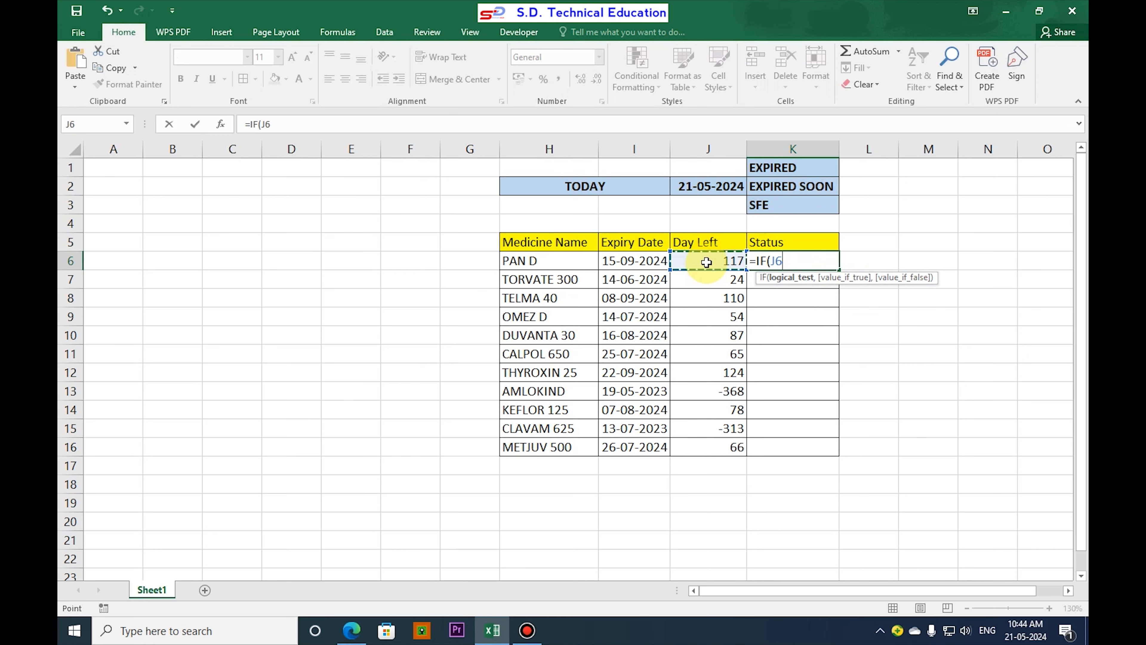
{"action": "type", "text": "<0"}
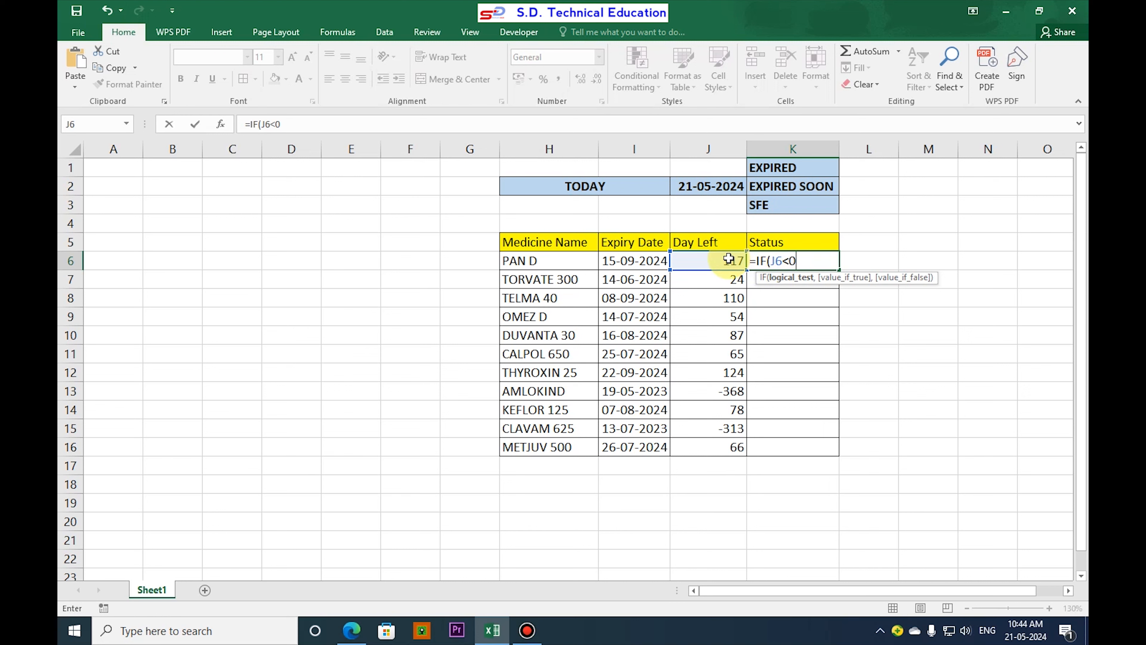
{"action": "type", "text": ",\""}
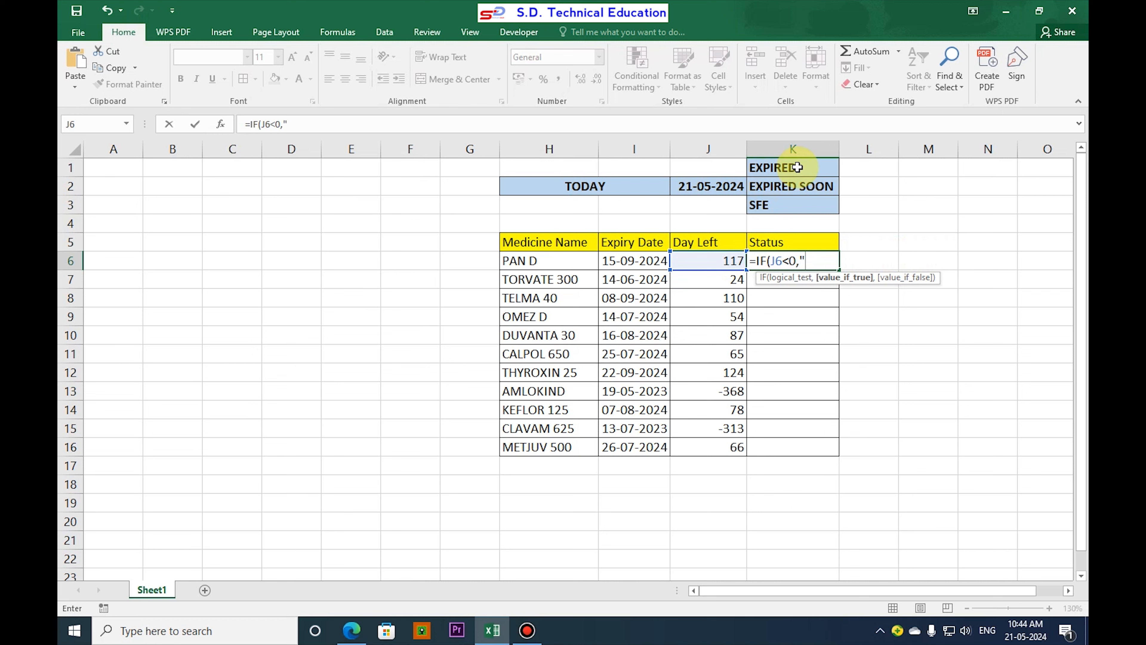
{"action": "type", "text": "EX"}
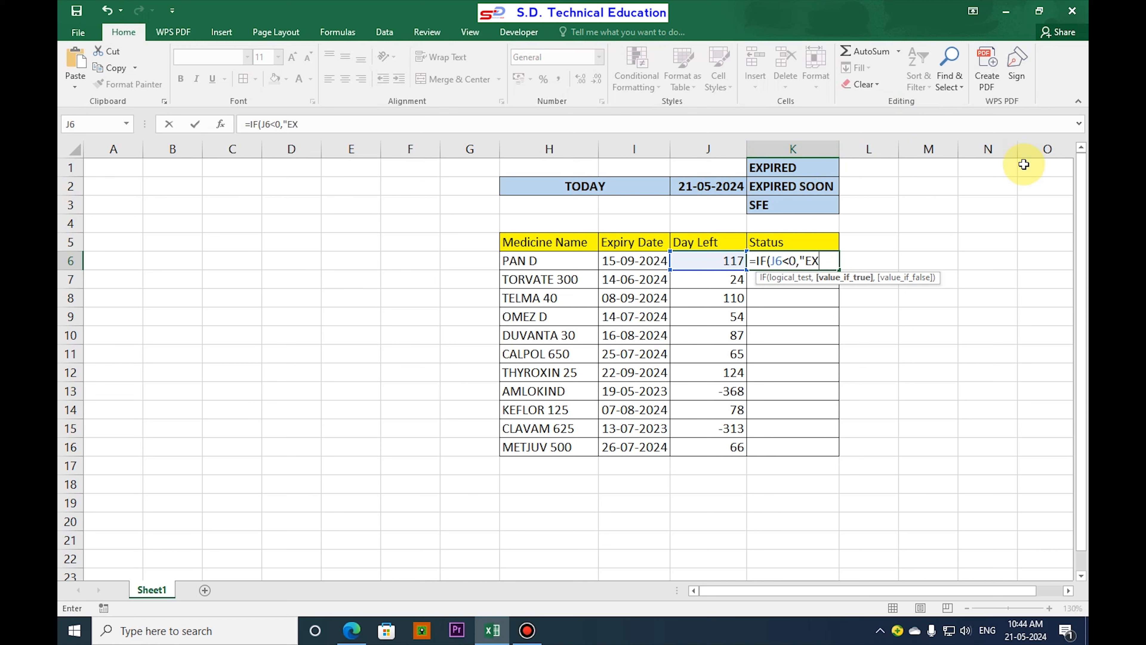
{"action": "type", "text": "PIRED\","}
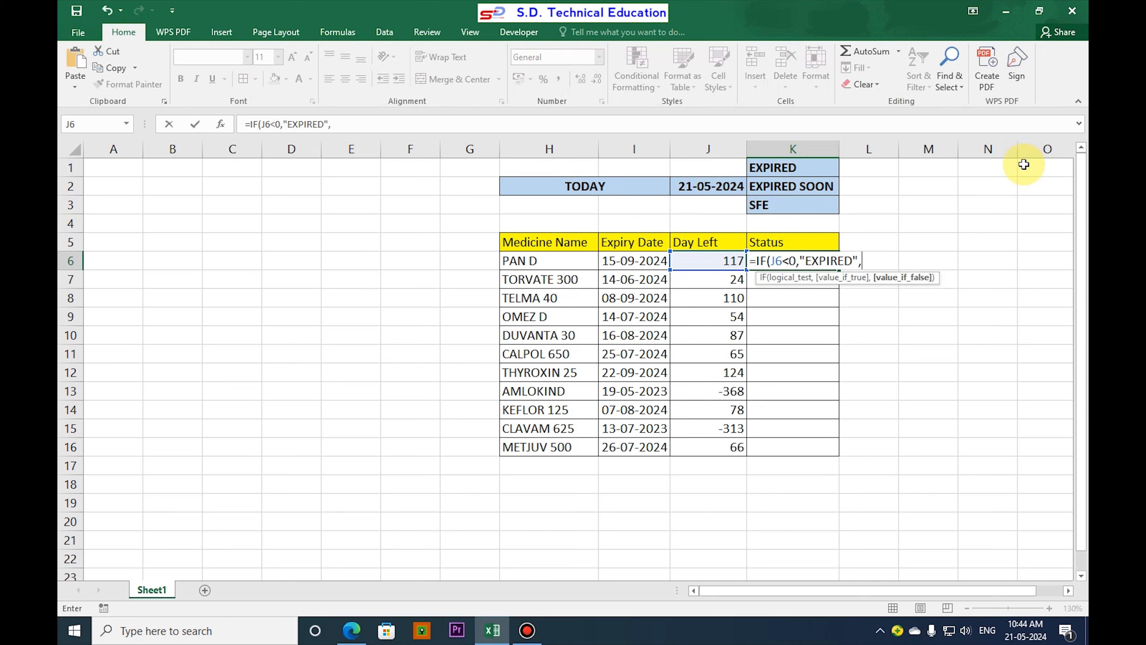
Add a nested IF to the K6 formula that returns "EXPIRED SOON" when J6<=30.
{"action": "type", "text": "IF("}
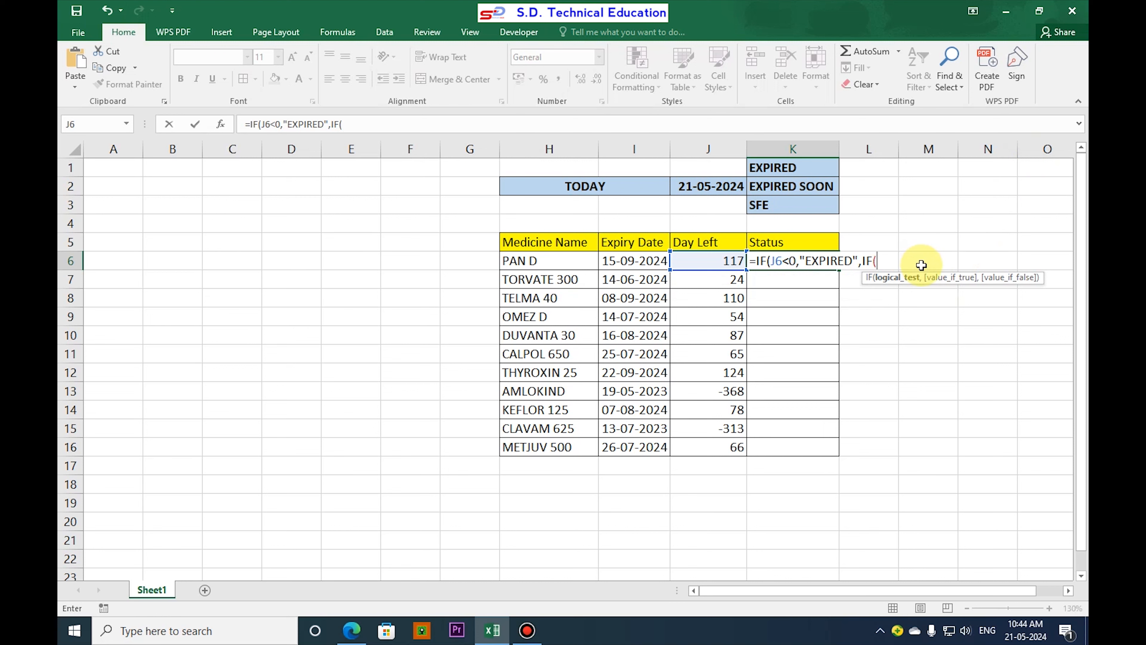
{"action": "left_click", "coordinate": [732, 261]}
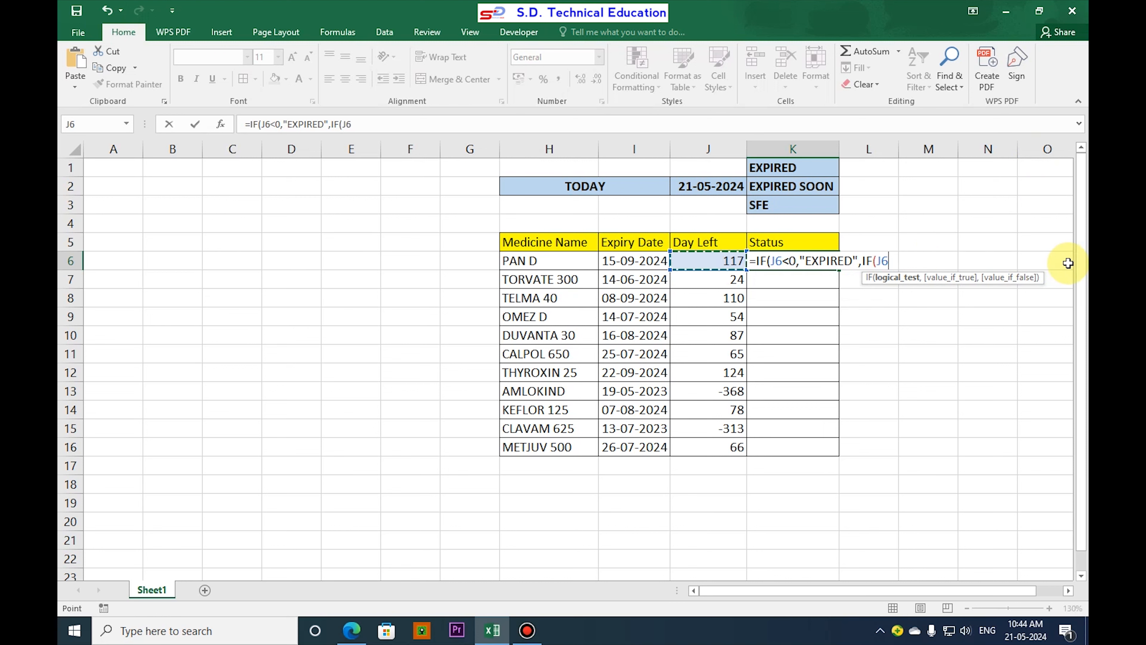
{"action": "type", "text": "<=30"}
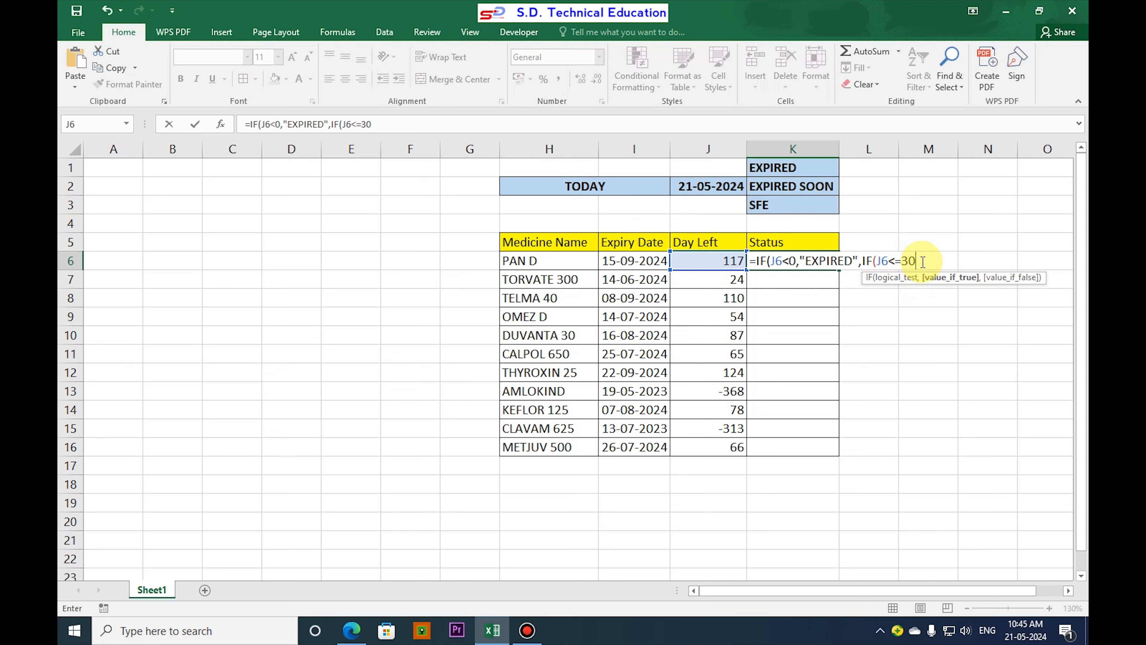
{"action": "type", "text": ","}
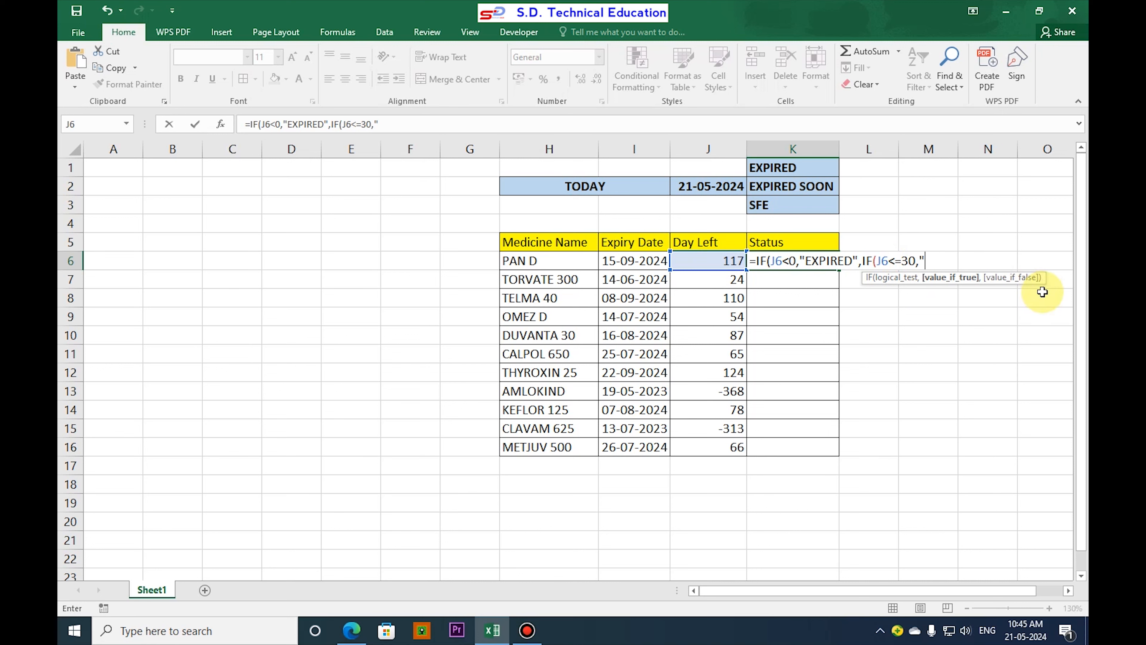
{"action": "type", "text": "\"EXPIRED SOON\","}
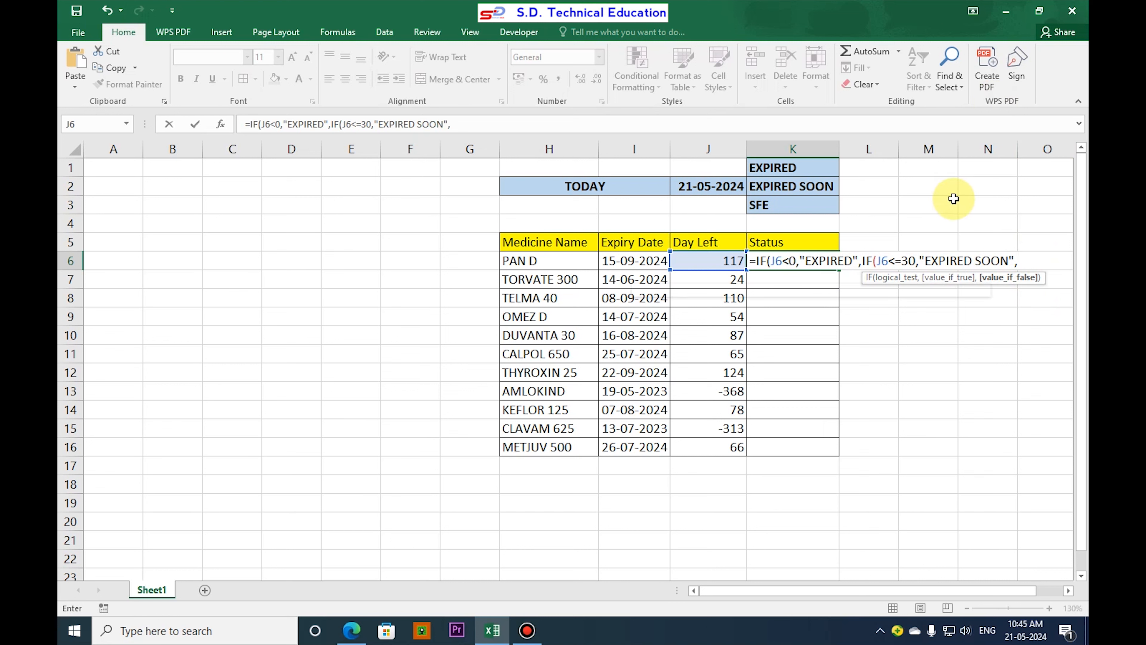
Add a third nested IF returning "SAFE" when J6>30, close all the parentheses and commit the K6 formula.
{"action": "type", "text": "IF("}
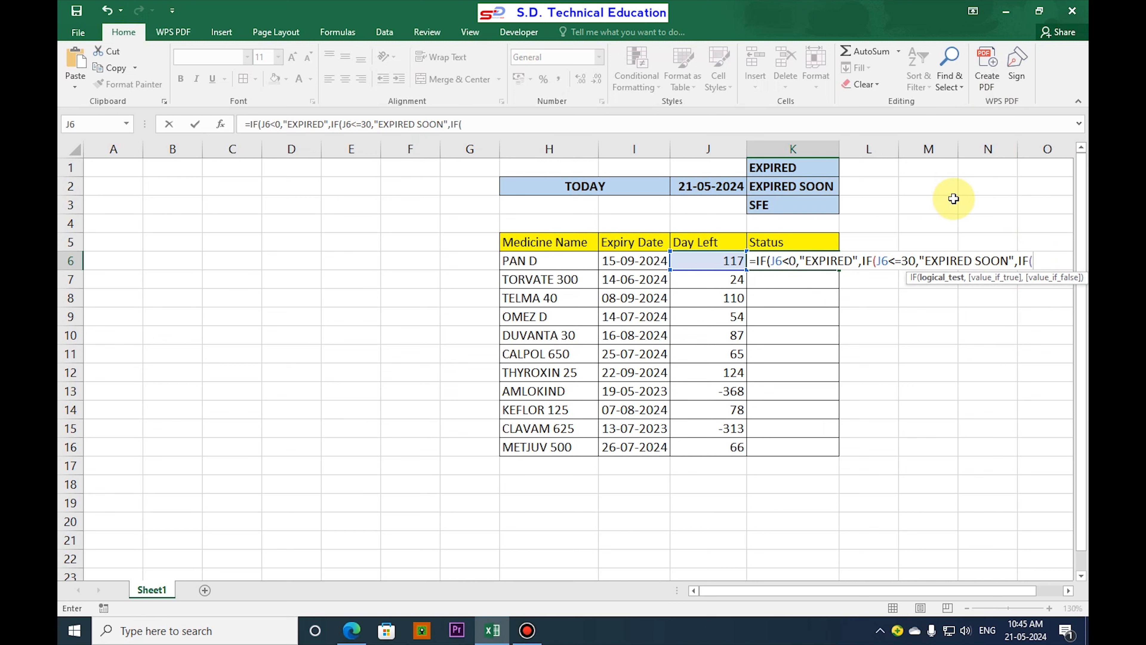
{"action": "left_click", "coordinate": [686, 260]}
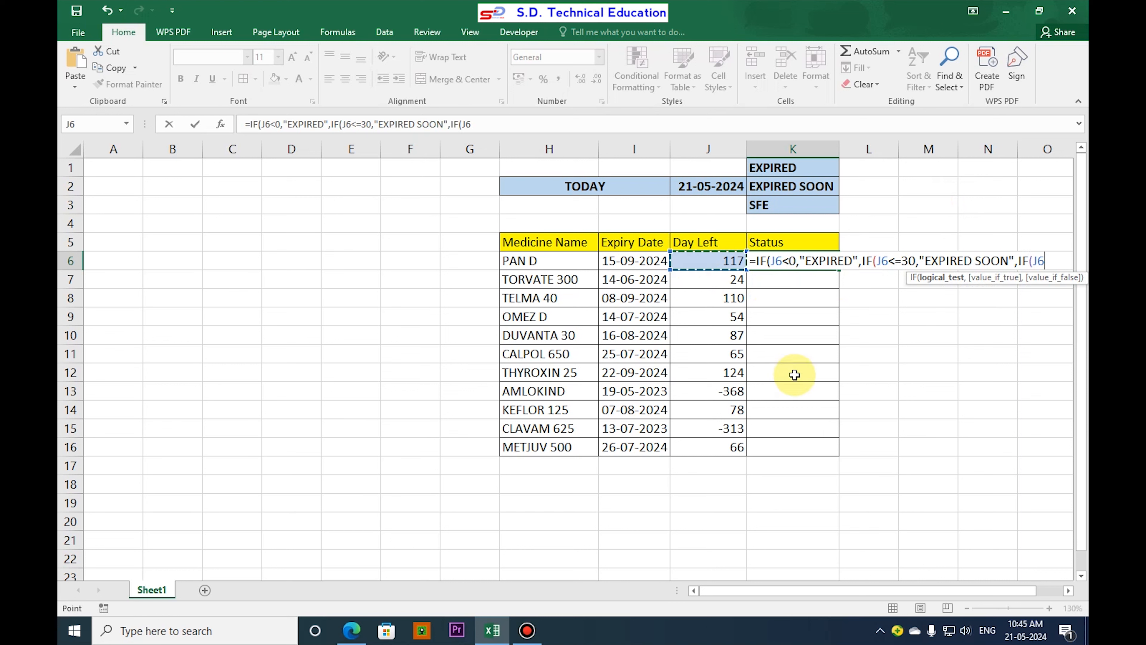
{"action": "type", "text": ">30"}
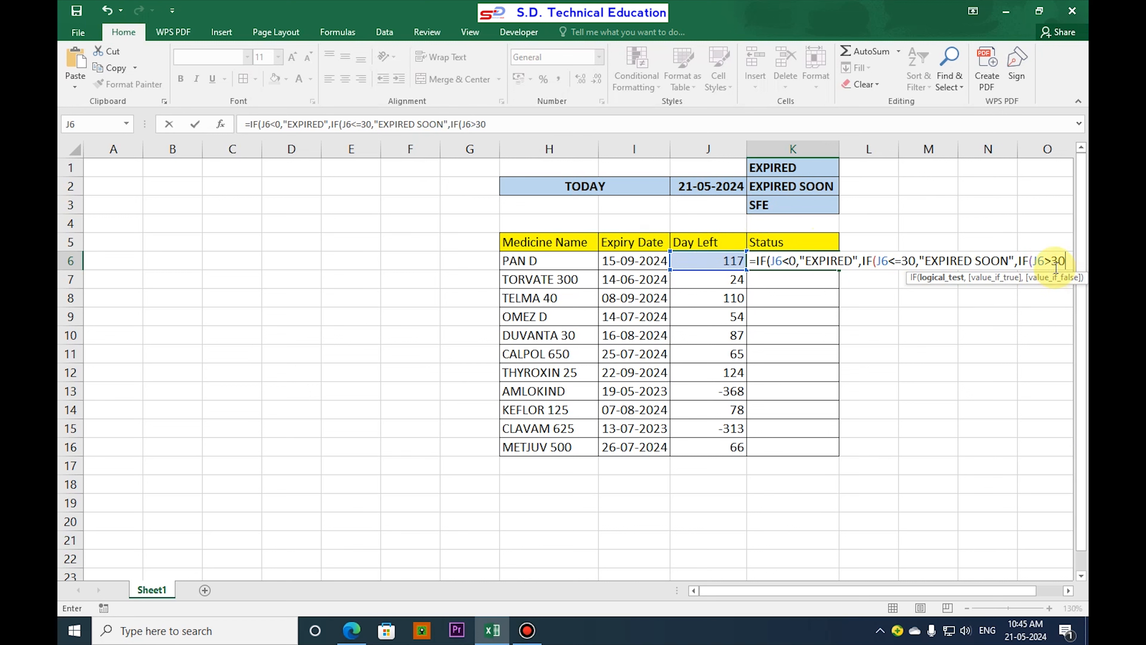
{"action": "type", "text": ",\""}
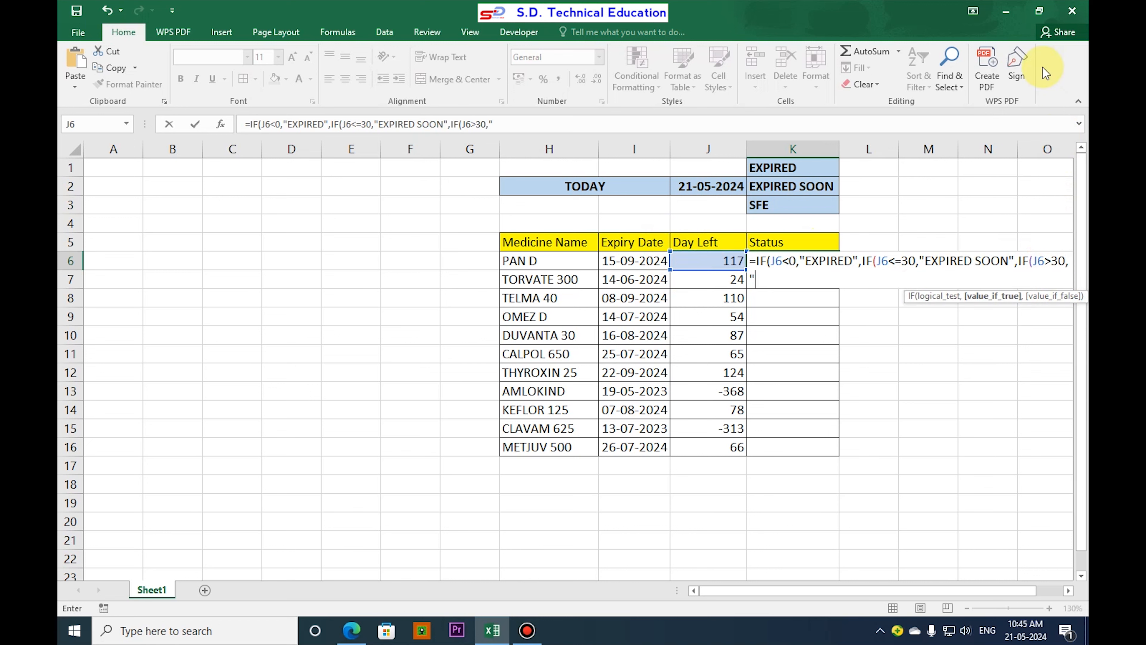
{"action": "type", "text": "SAFE"}
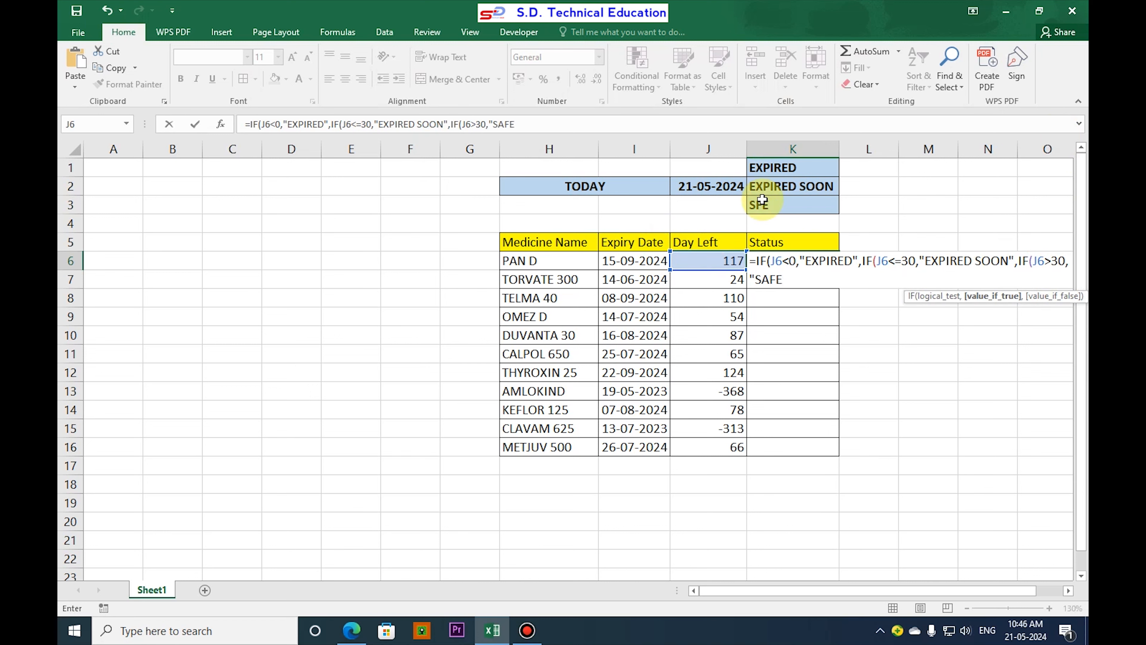
{"action": "type", "text": "\""}
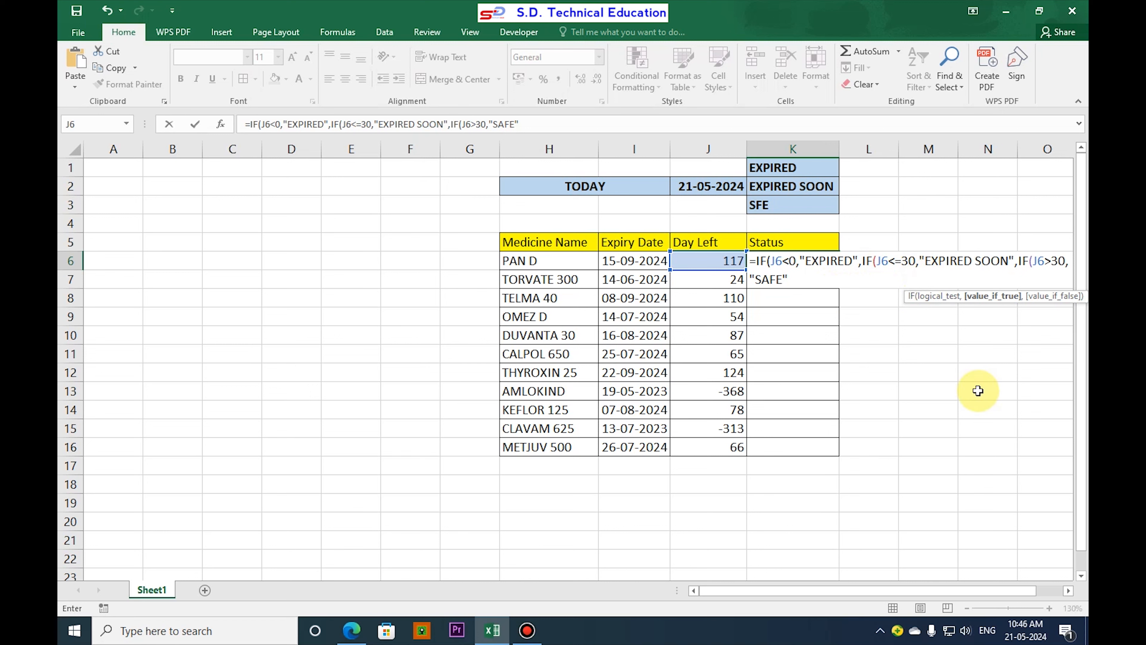
{"action": "type", "text": ")"}
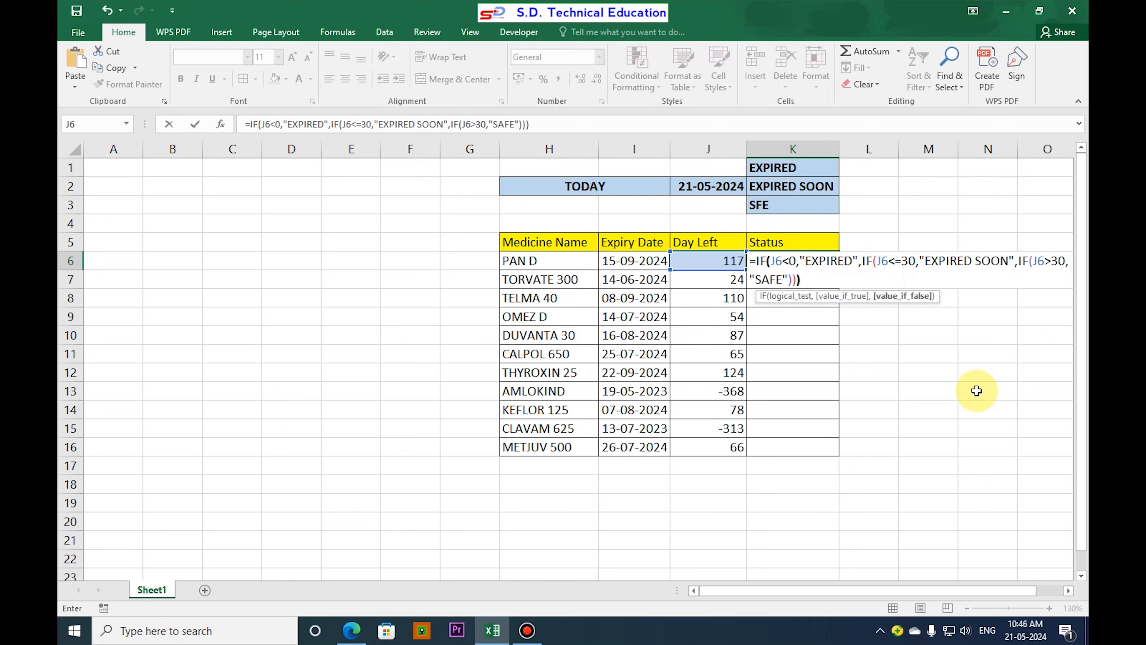
{"action": "key", "text": "Return"}
Fill the Status formula from K6 down to K16, checking the TORVATE 300 row first.
{"action": "left_click", "coordinate": [774, 263]}
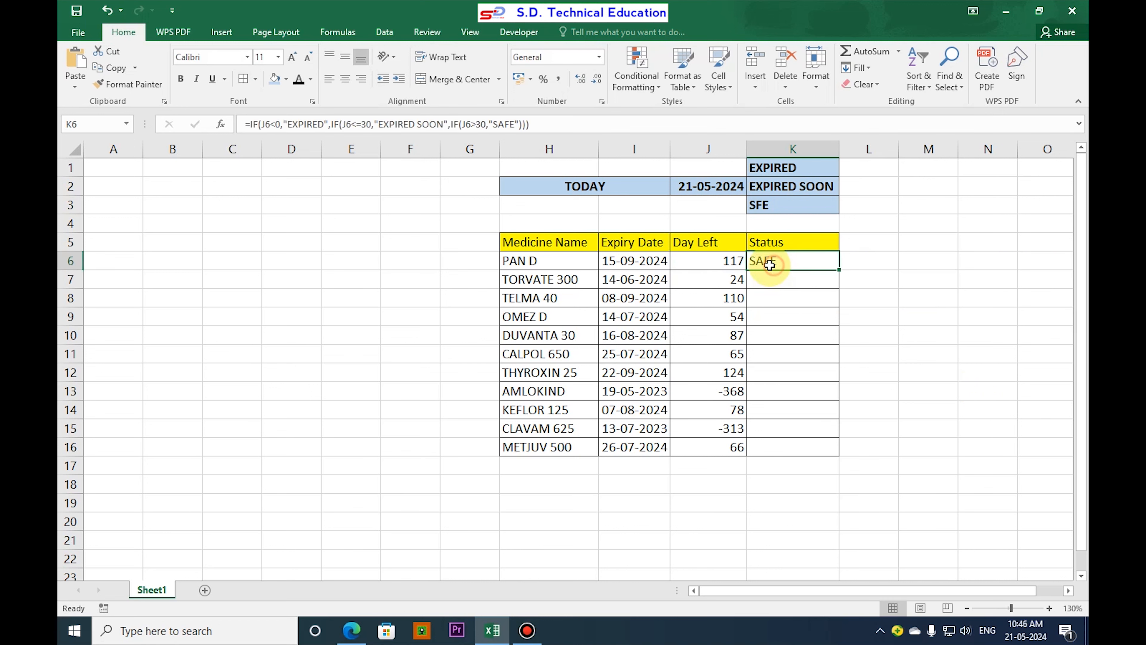
{"action": "left_click_drag", "start_coordinate": [834, 271], "coordinate": [834, 283]}
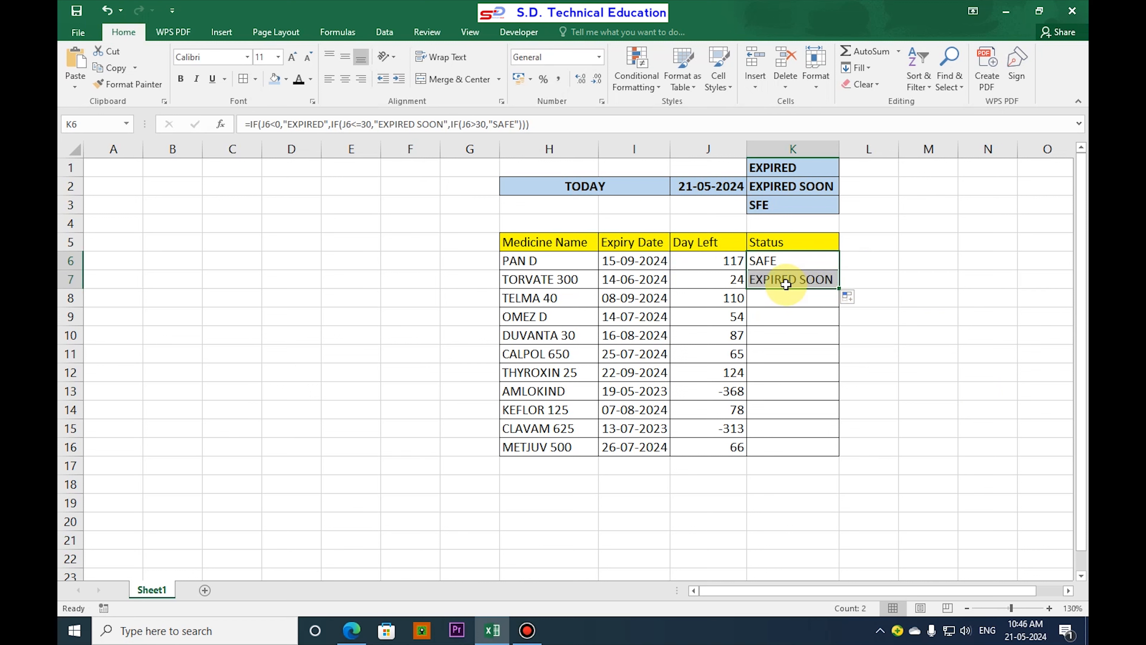
{"action": "left_click", "coordinate": [729, 282]}
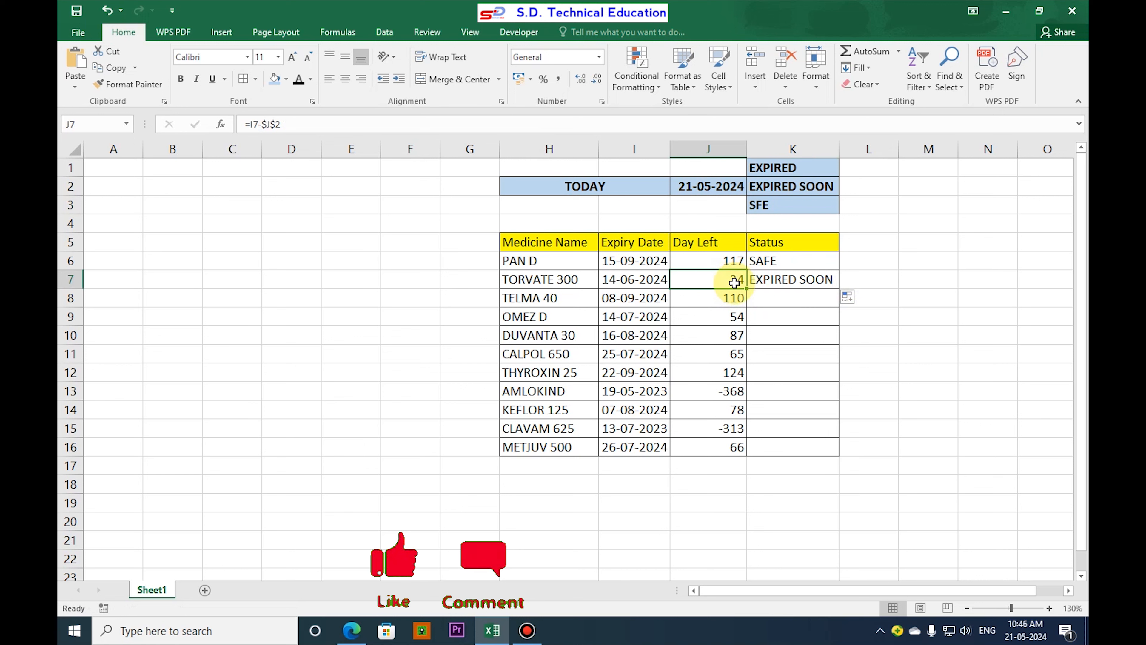
{"action": "left_click", "coordinate": [828, 261]}
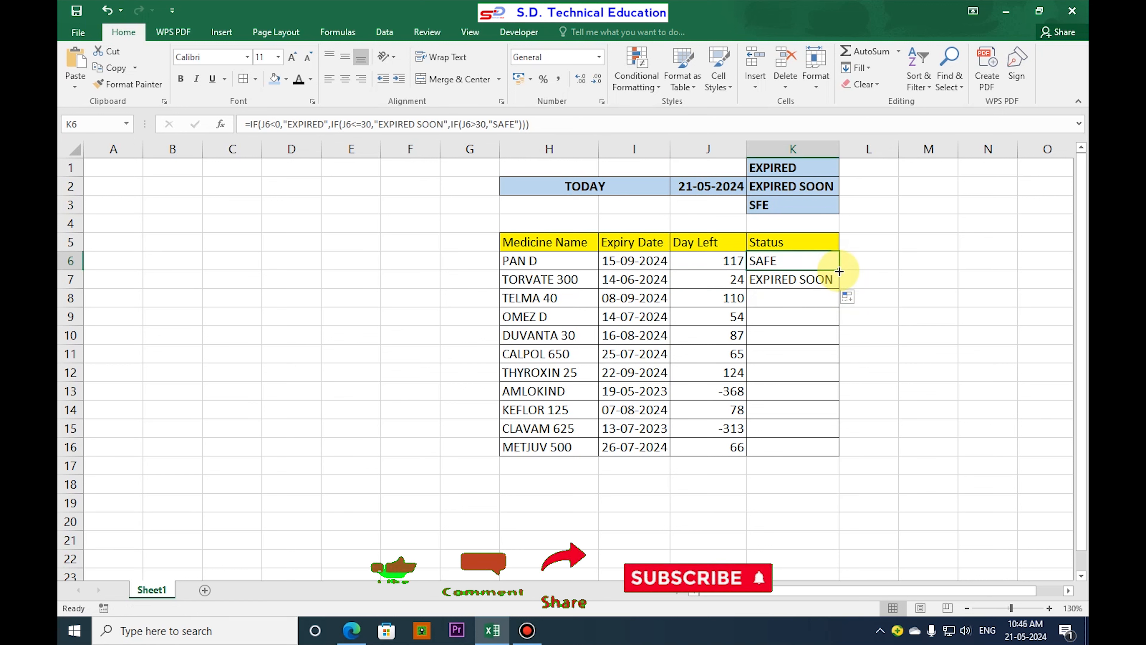
{"action": "left_click_drag", "start_coordinate": [836, 270], "coordinate": [837, 449]}
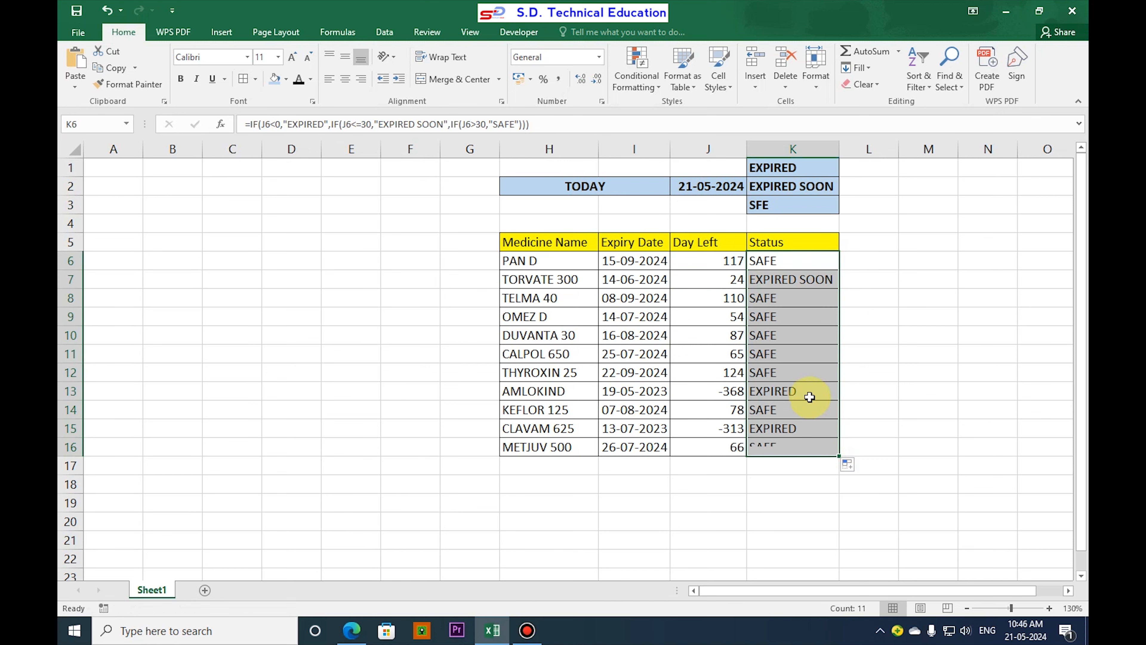
Check the Status results in rows 13 to 16 against the expiry dates and days left.
{"action": "left_click_drag", "start_coordinate": [787, 297], "coordinate": [795, 391]}
{"action": "left_click", "coordinate": [795, 392]}
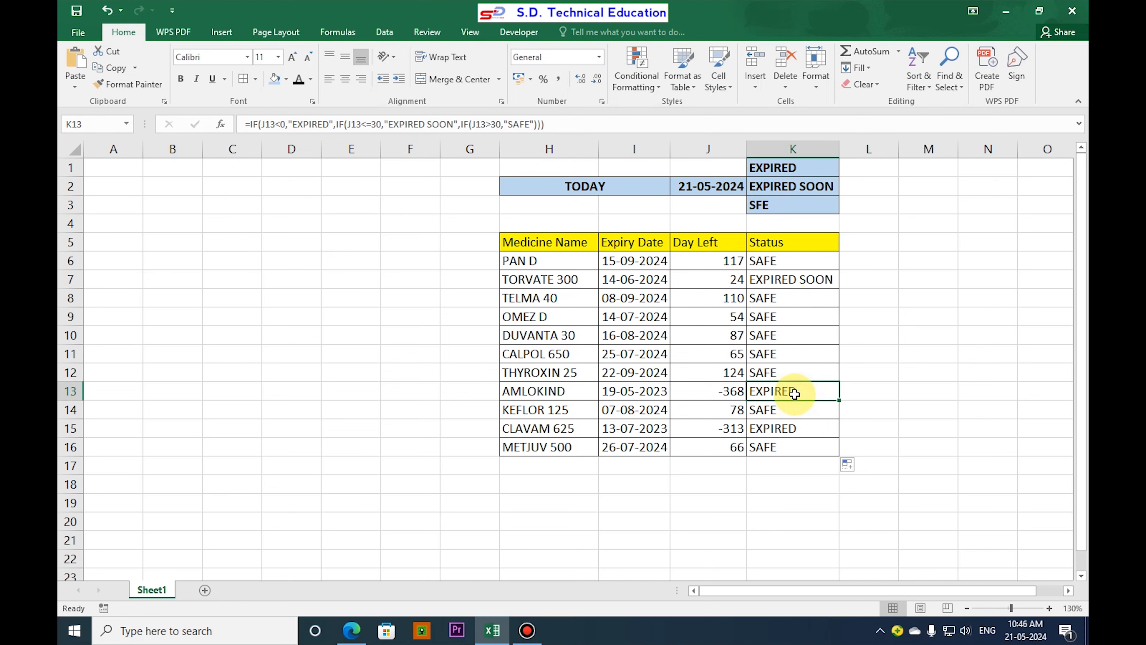
{"action": "left_click", "coordinate": [652, 395]}
{"action": "left_click", "coordinate": [751, 393]}
{"action": "left_click", "coordinate": [764, 410]}
{"action": "left_click", "coordinate": [770, 429]}
{"action": "left_click", "coordinate": [770, 449]}
{"action": "left_click", "coordinate": [772, 428]}
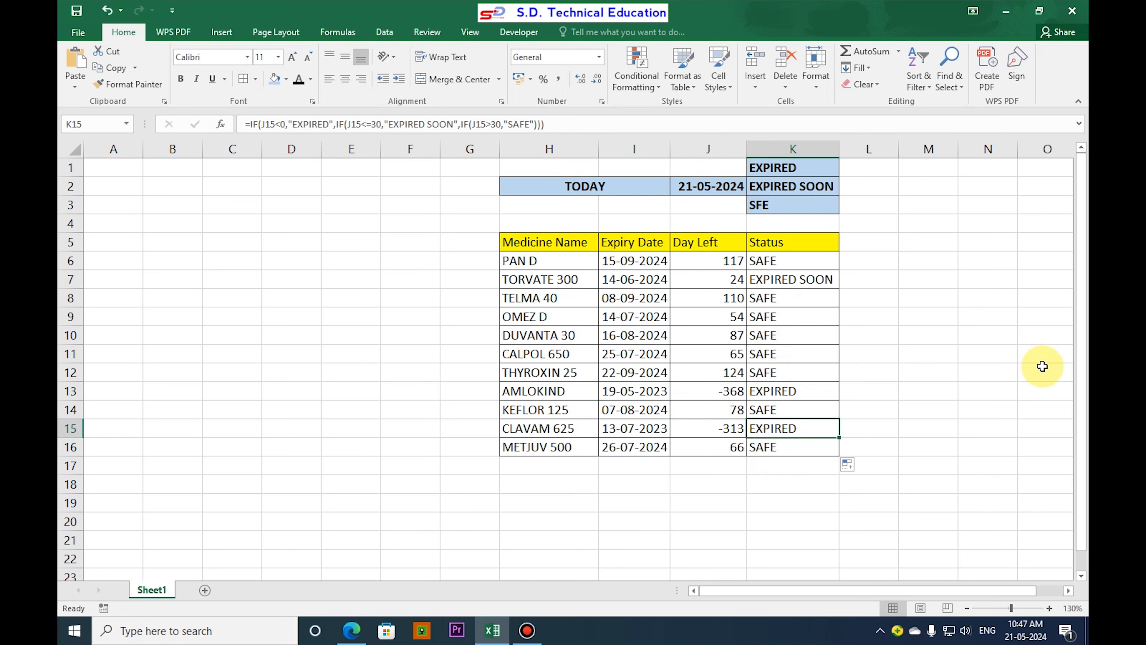